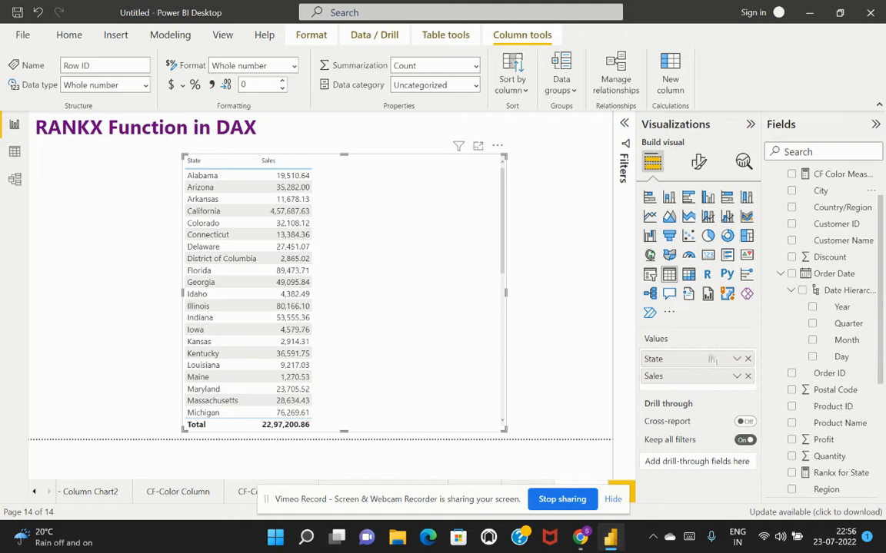
# Create a new measure in the Orders2 table and name it "State ranks"
pyautogui.scroll(2, 841, 254)
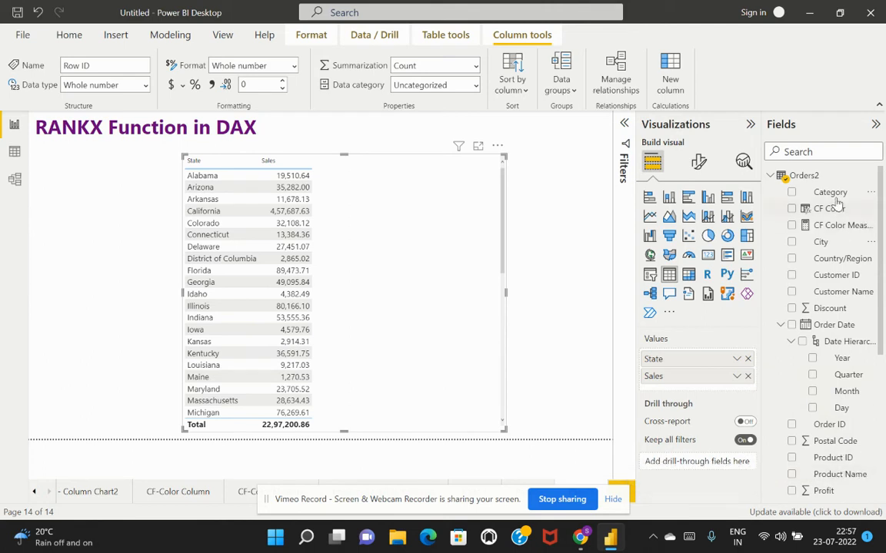
pyautogui.click(822, 176)
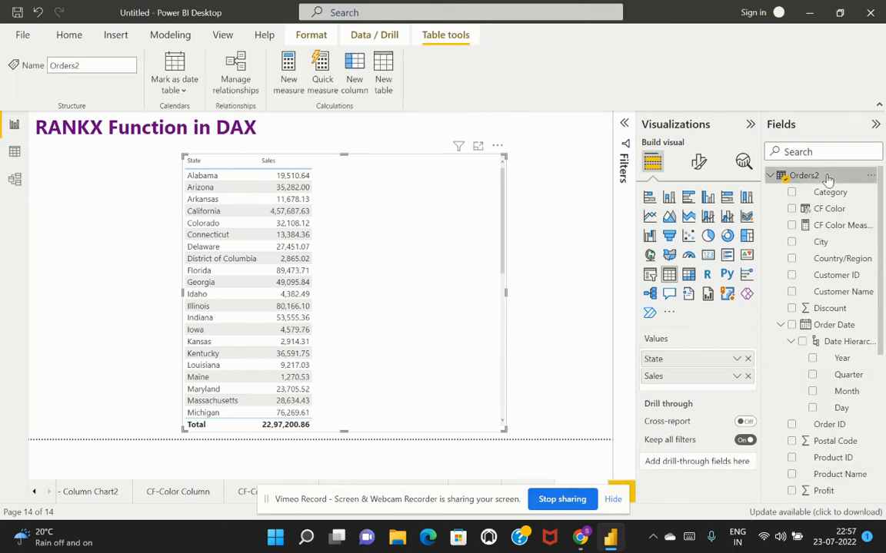
pyautogui.click(873, 178)
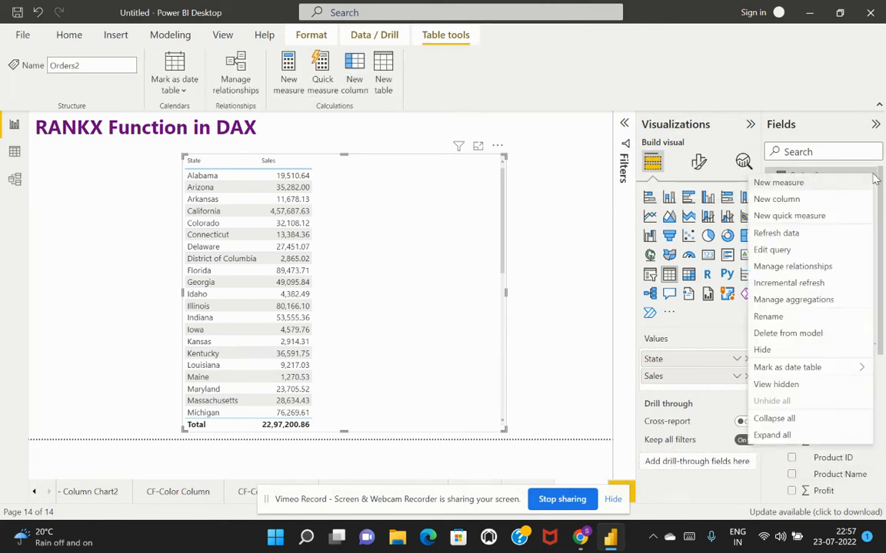
pyautogui.click(806, 185)
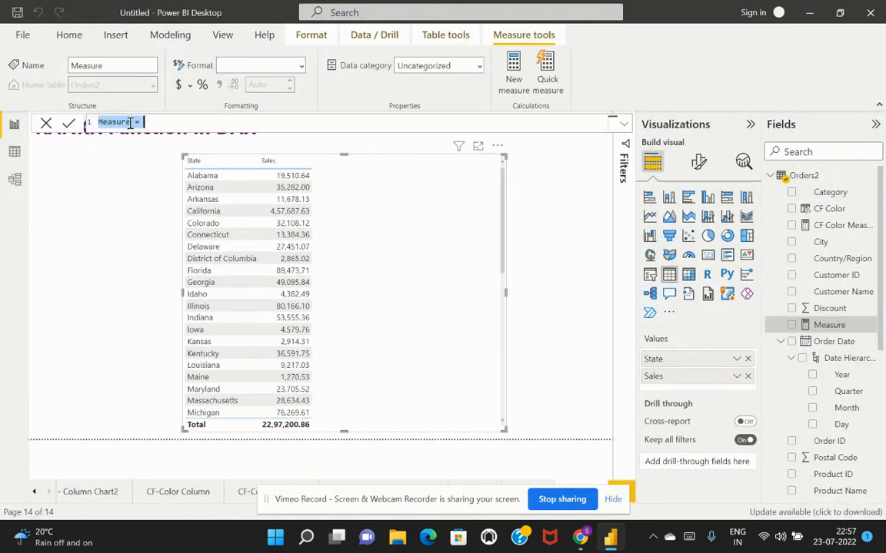
pyautogui.moveTo(131, 121); pyautogui.dragTo(97, 123)
pyautogui.write('State rank')
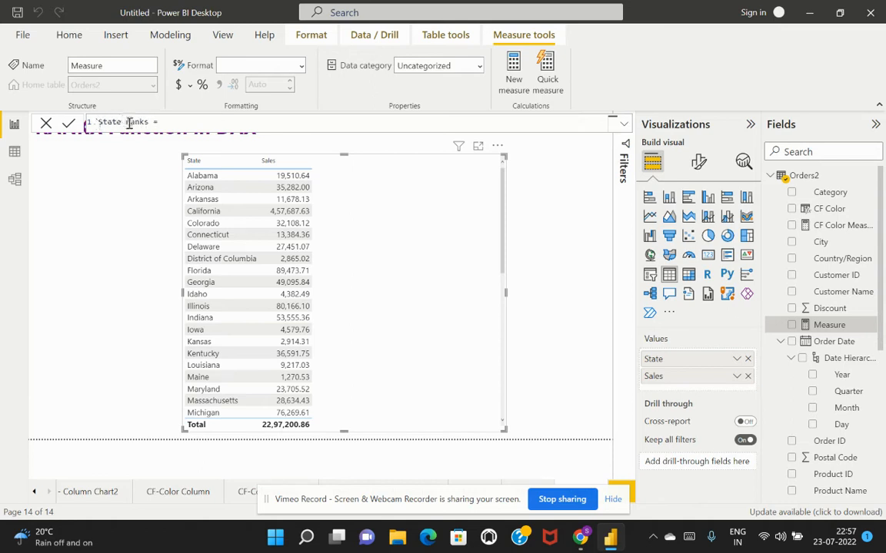
pyautogui.write('s')
# Begin the State ranks formula with the RANKX function after the equals sign
pyautogui.click(174, 125)
pyautogui.write('rankx')
pyautogui.press('Tab')
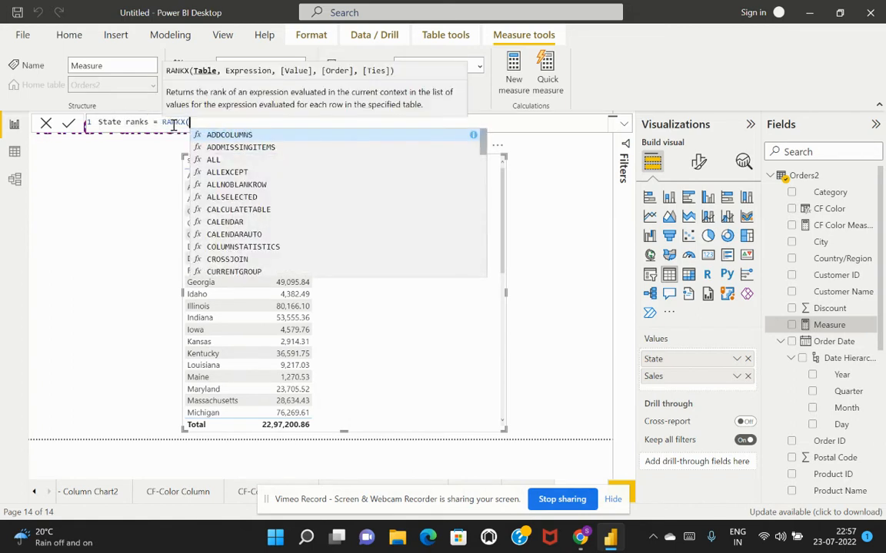
pyautogui.hotkey('shift', 'Return')
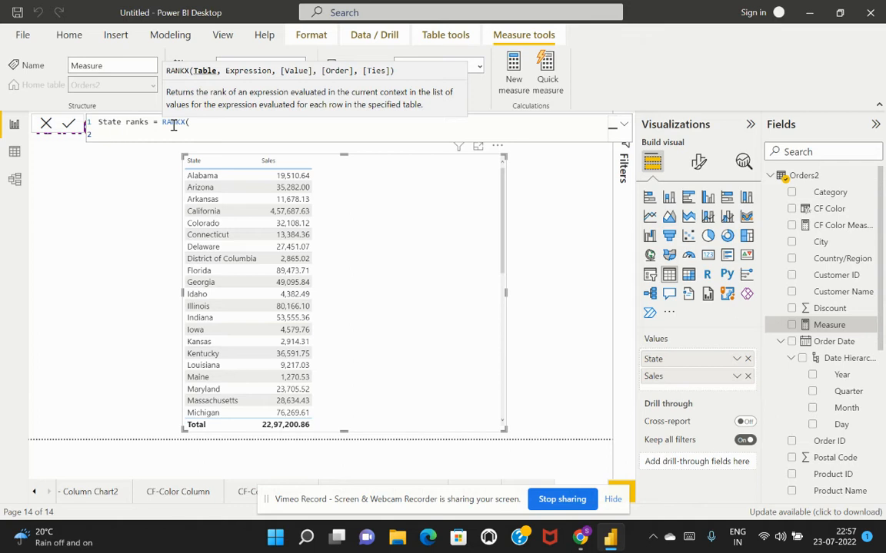
pyautogui.press('Tab')
pyautogui.write('orders')
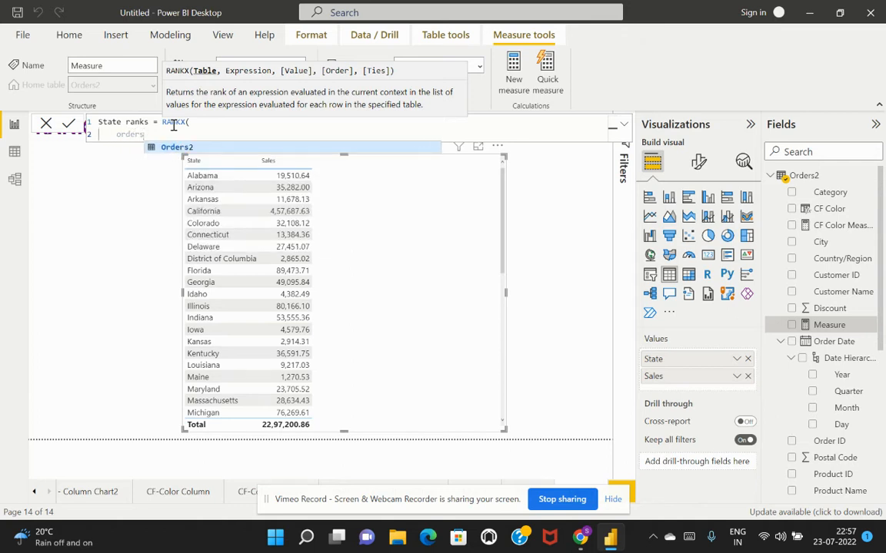
pyautogui.press('Tab')
pyautogui.press('BackSpace')
pyautogui.press('BackSpace')
pyautogui.press('BackSpace')
pyautogui.press('BackSpace')
pyautogui.press('BackSpace')
pyautogui.press('BackSpace')
pyautogui.press('BackSpace')
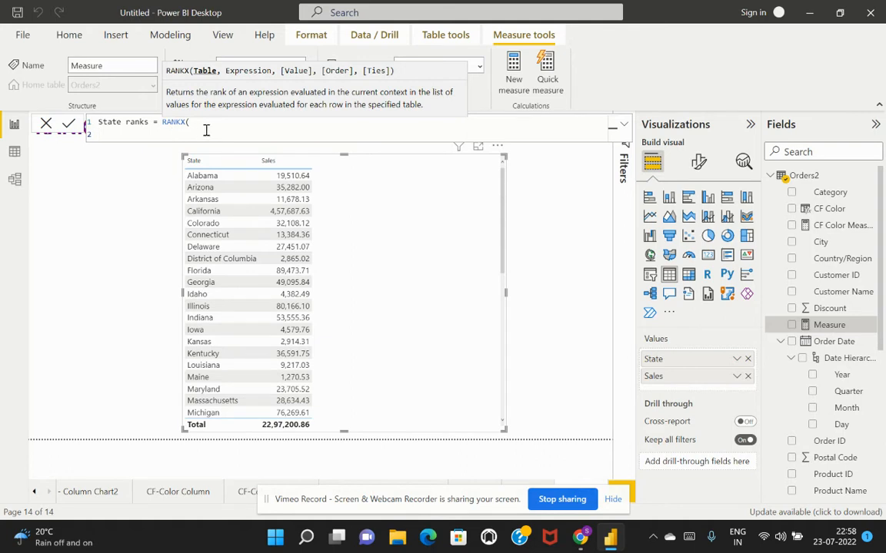
# Complete the formula as RANKX(Orders2, [Total Sales],,DESC), leaving the value argument empty, and commit the measure
pyautogui.click(207, 121)
pyautogui.write('Orders2')
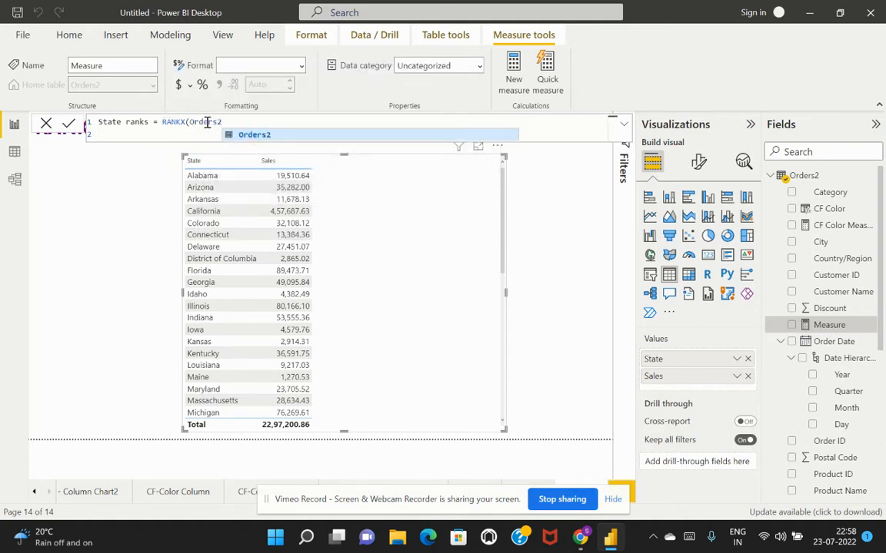
pyautogui.write(',')
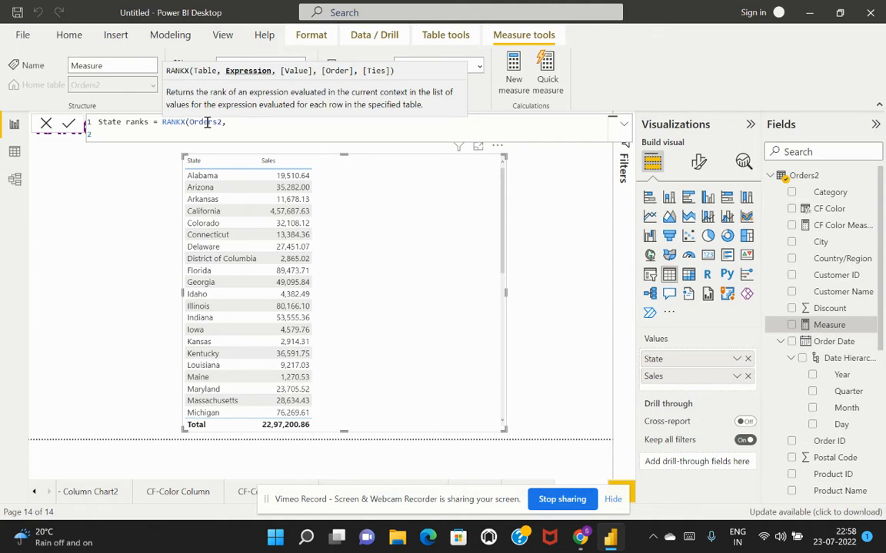
pyautogui.write(' total')
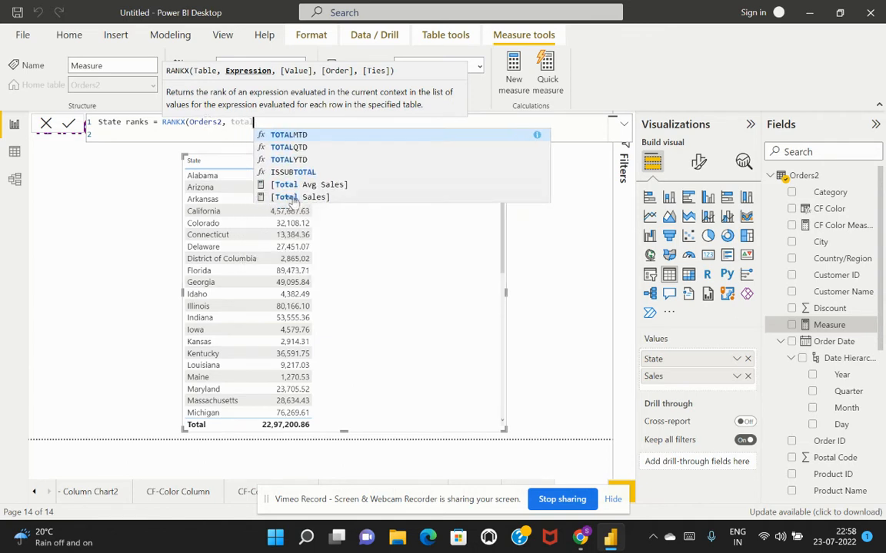
pyautogui.click(296, 198)
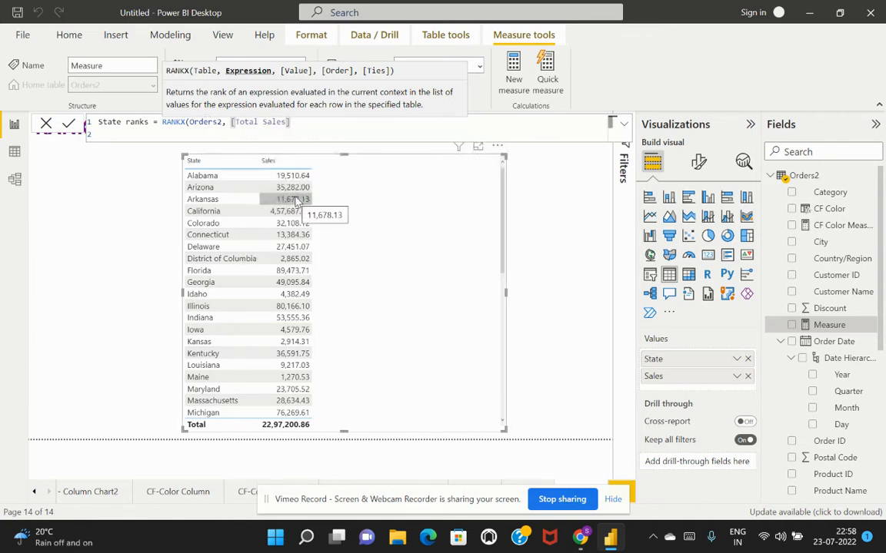
pyautogui.write(',')
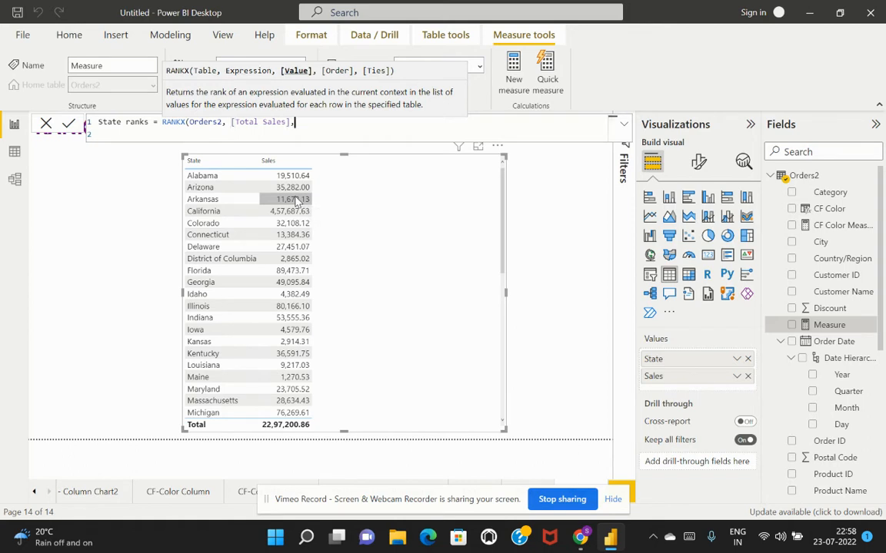
pyautogui.write(',')
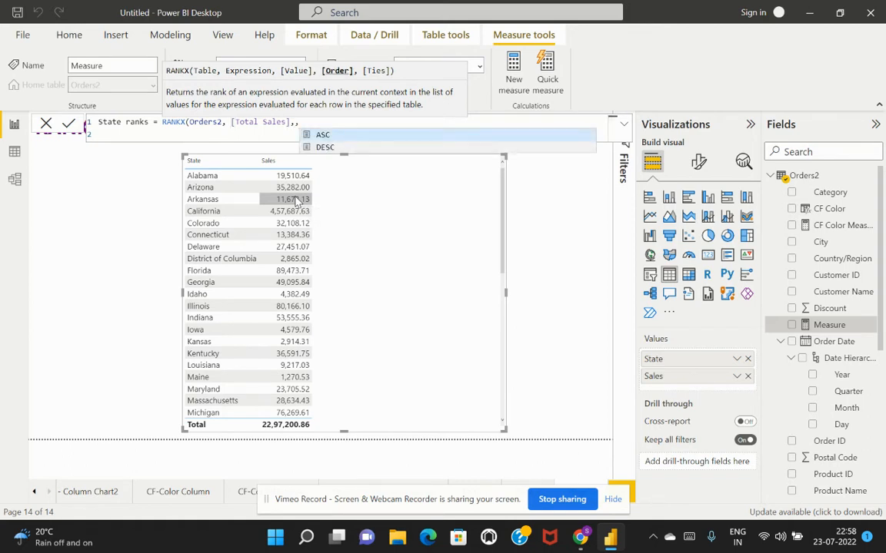
pyautogui.write('desc')
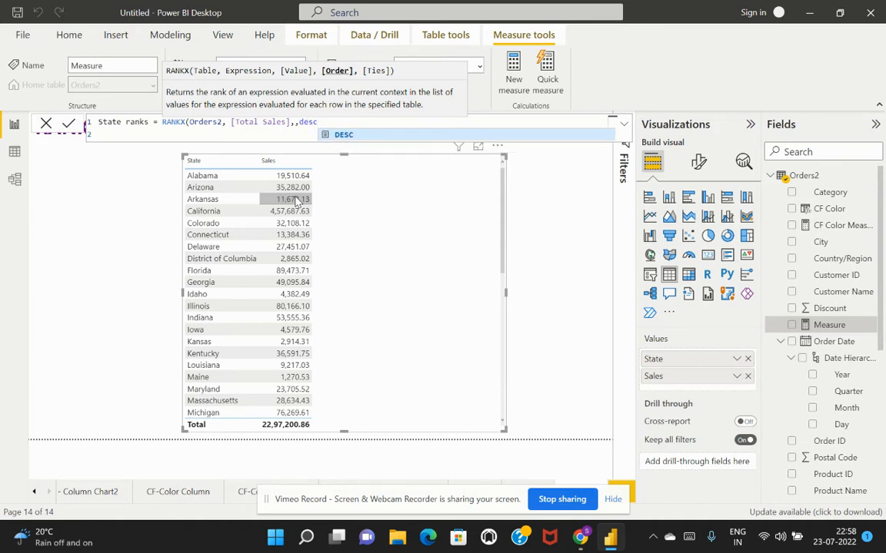
pyautogui.press('Tab')
pyautogui.write(')')
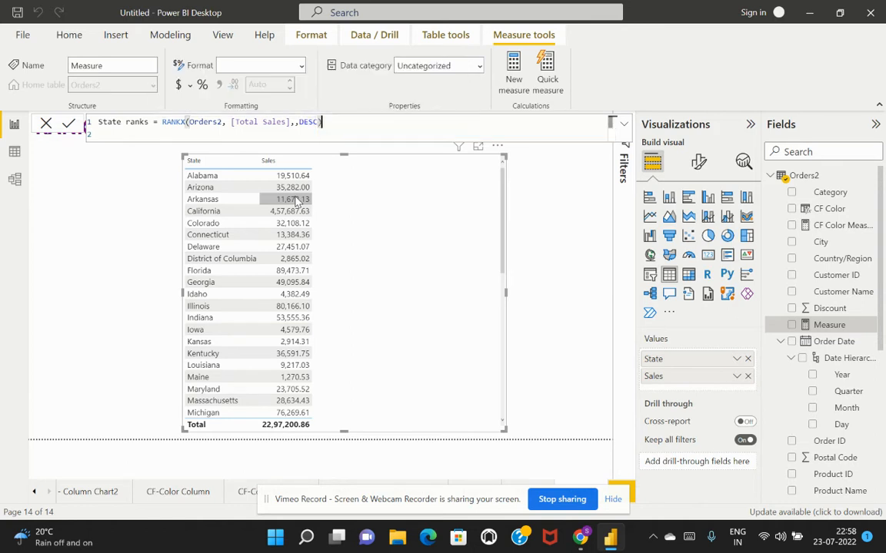
pyautogui.press('Return')
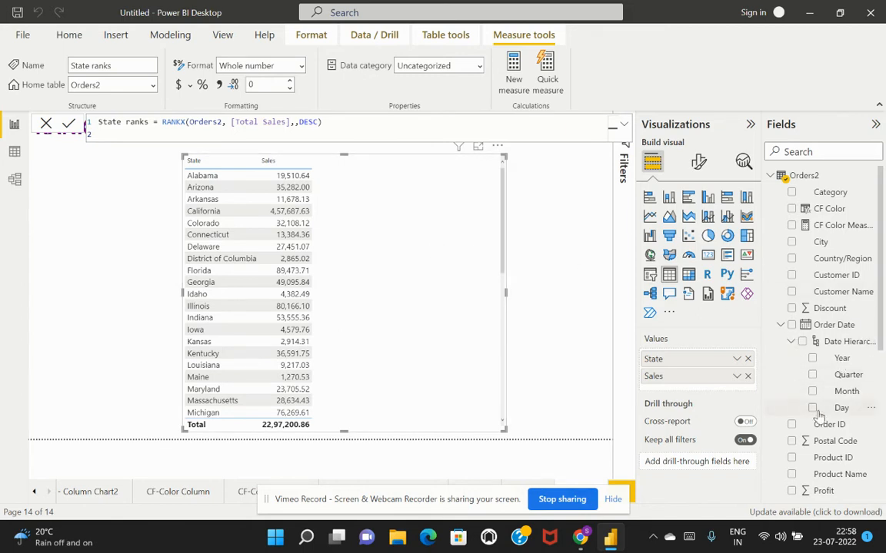
# Add the State ranks measure to the table visual's values below Sales
pyautogui.scroll(-6, 819, 415)
pyautogui.moveTo(824, 413); pyautogui.dragTo(676, 384)
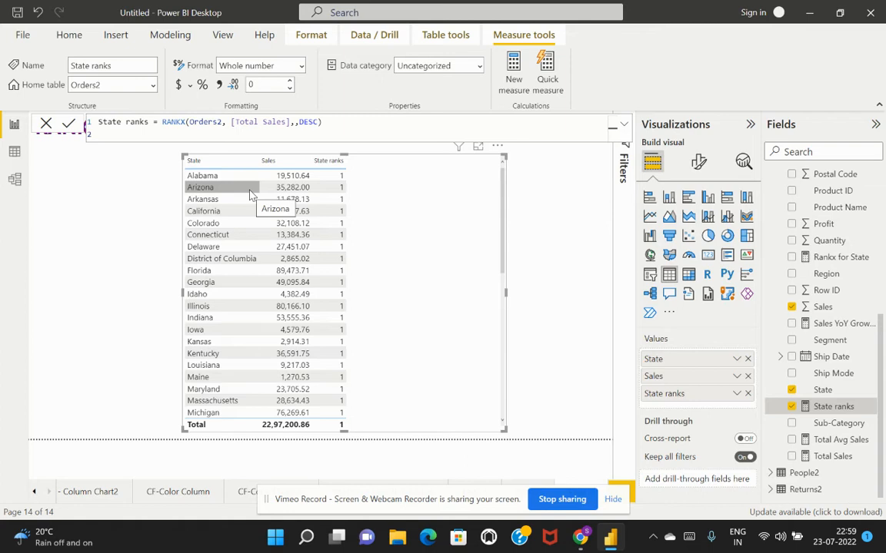
# Replace the RANKX arguments so the State ranks formula reads RANKX(ALL(Orders2[State]),[Total Sales]), and commit it
pyautogui.click(194, 122)
pyautogui.moveTo(208, 123); pyautogui.dragTo(328, 119)
pyautogui.press('BackSpace')
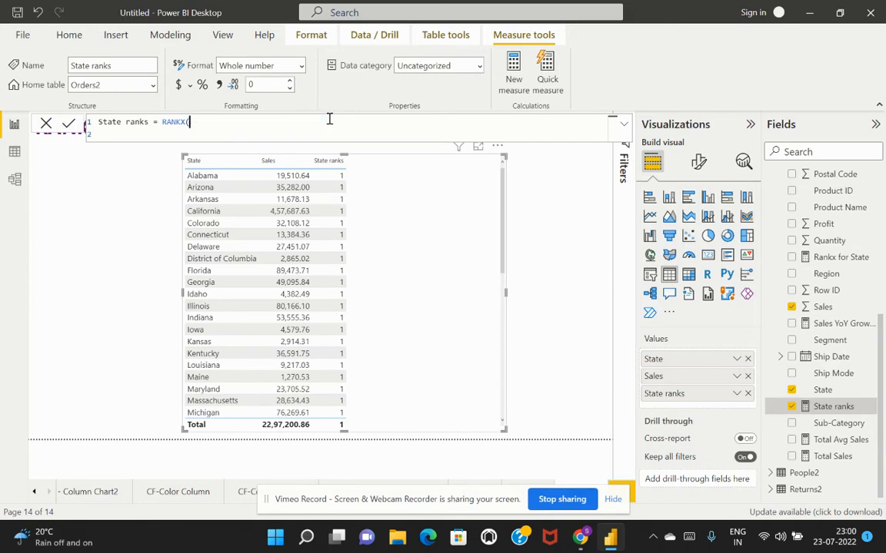
pyautogui.write('all')
pyautogui.press('Tab')
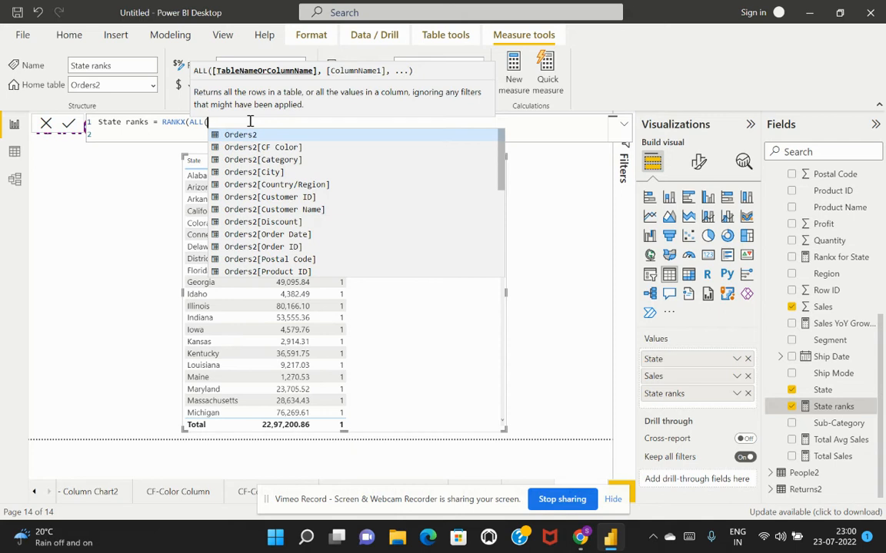
pyautogui.scroll(-2, 284, 225)
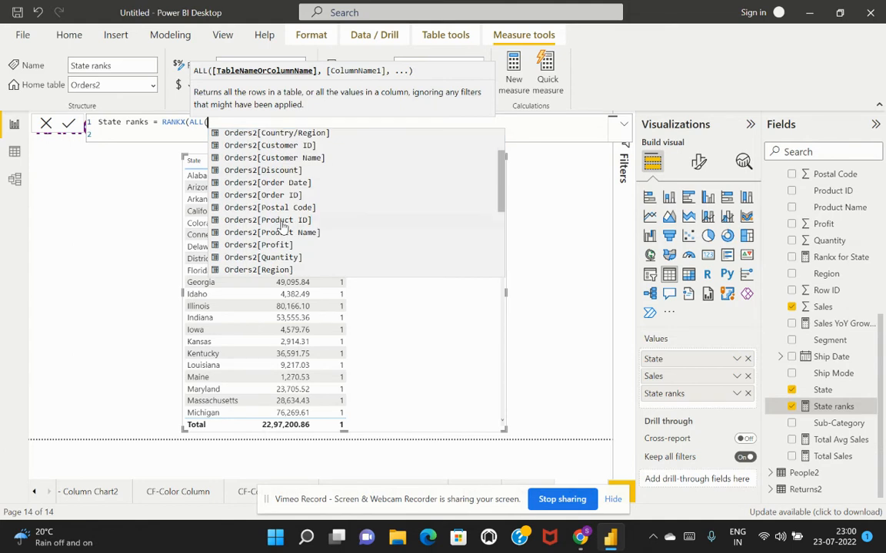
pyautogui.scroll(-3, 285, 254)
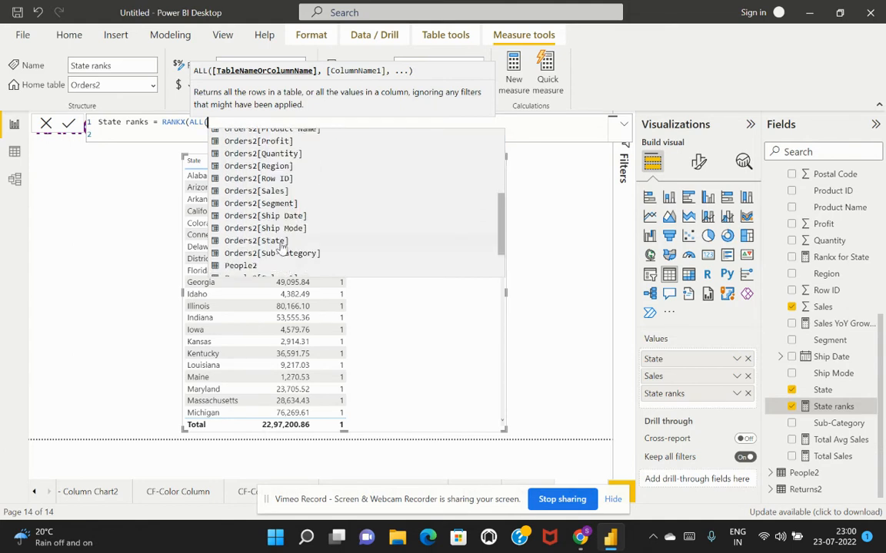
pyautogui.click(256, 241)
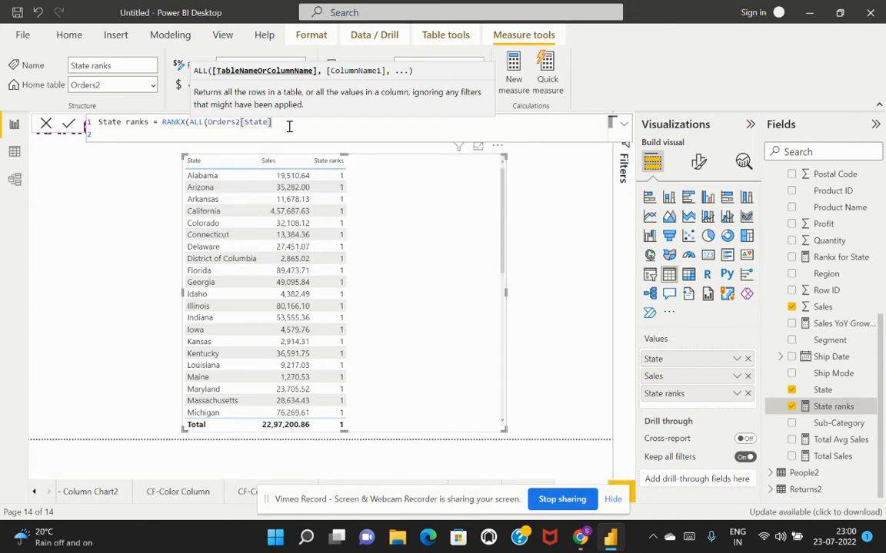
pyautogui.write(')')
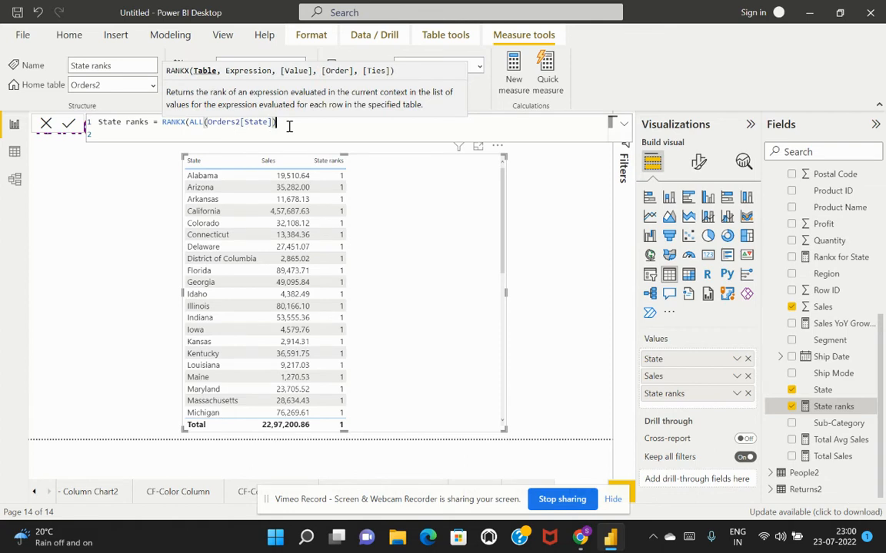
pyautogui.write(', tota')
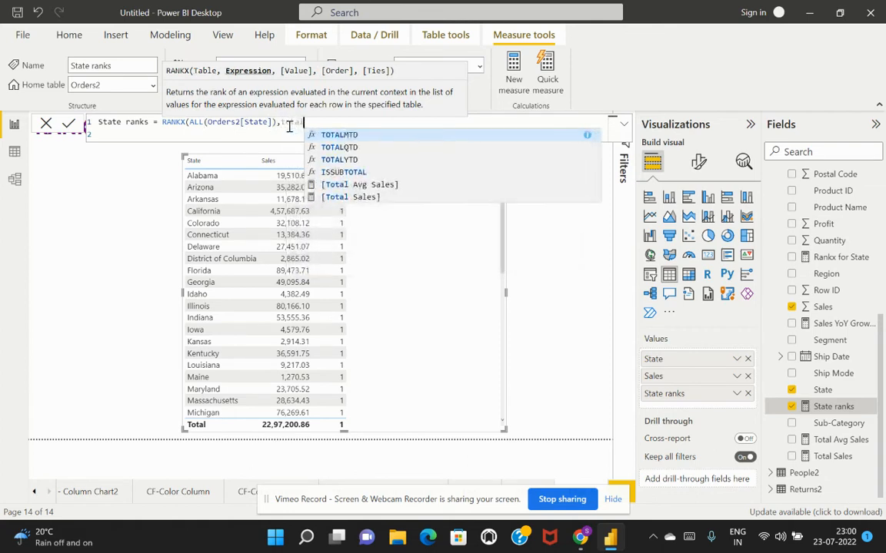
pyautogui.click(344, 196)
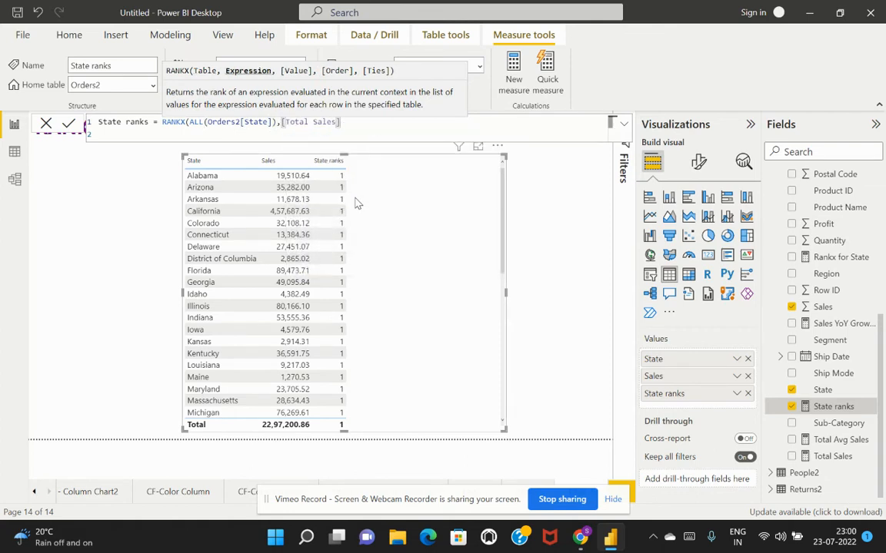
pyautogui.write(')')
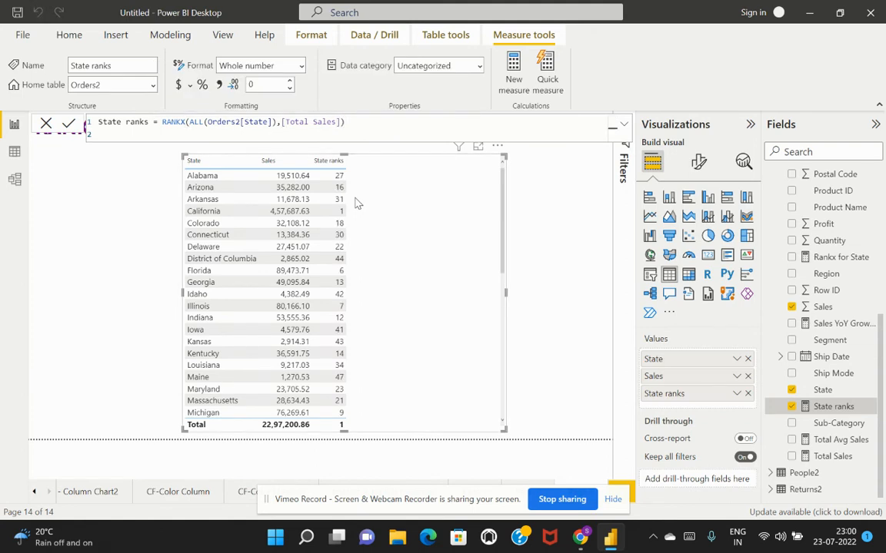
# Sort the table visual by State ranks in ascending order
pyautogui.click(332, 164)
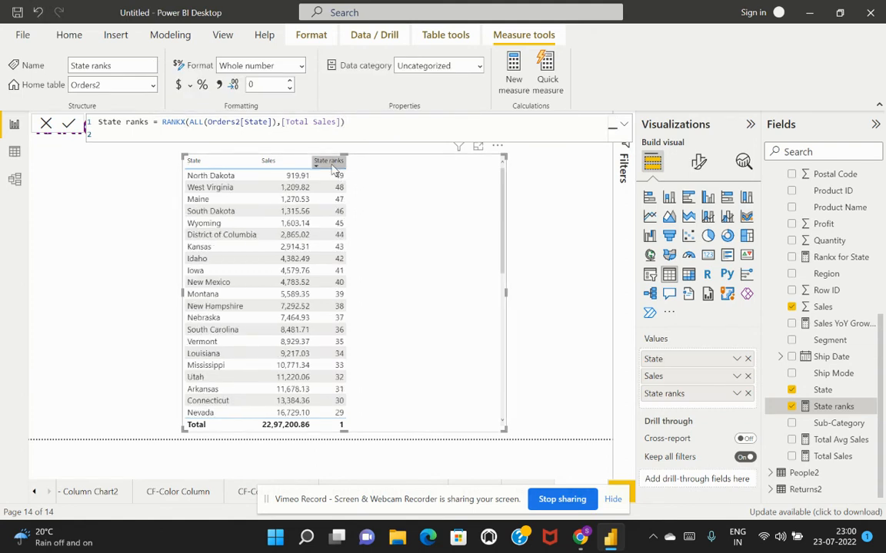
pyautogui.click(328, 164)
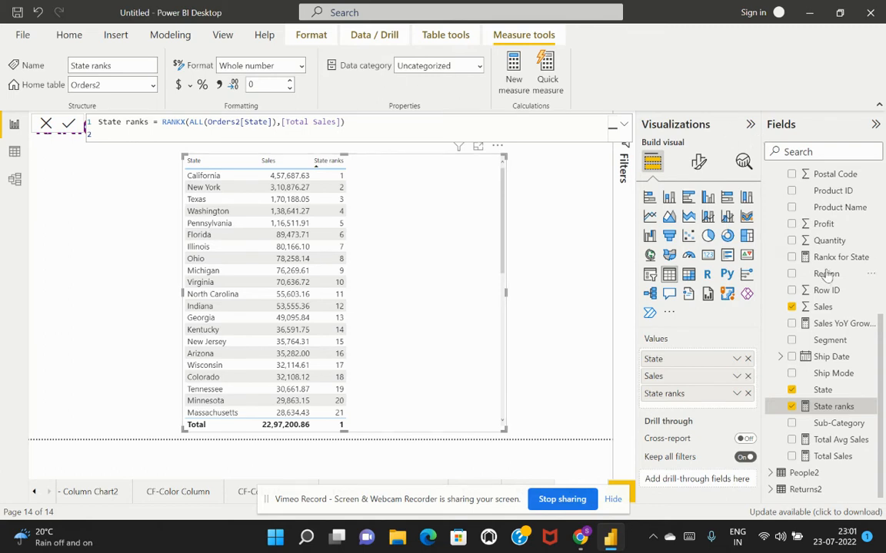
# Add the City field to the table visual and place it between State and Sales
pyautogui.scroll(6, 804, 239)
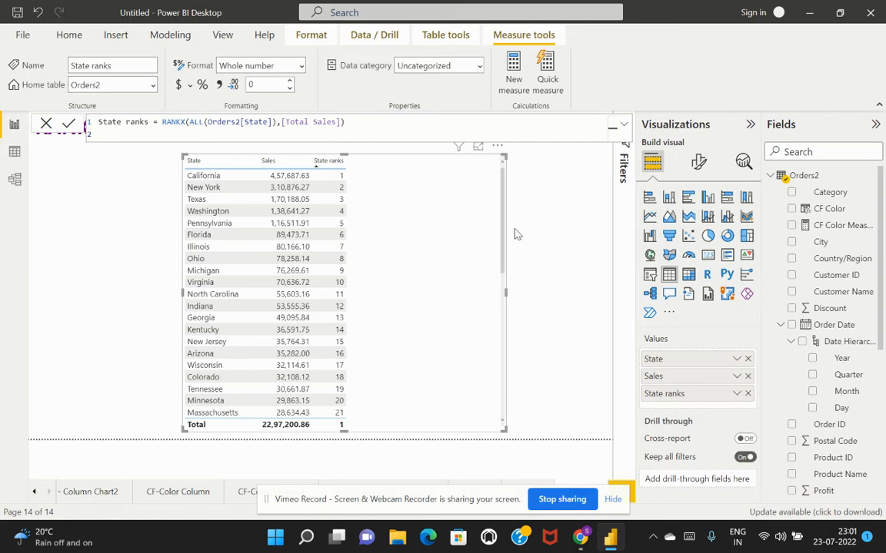
pyautogui.click(791, 242)
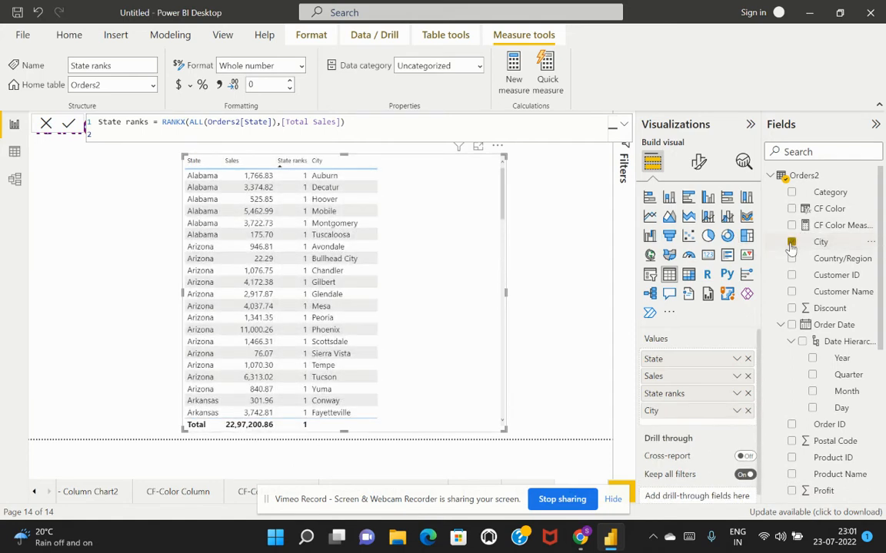
pyautogui.moveTo(702, 413); pyautogui.dragTo(685, 370)
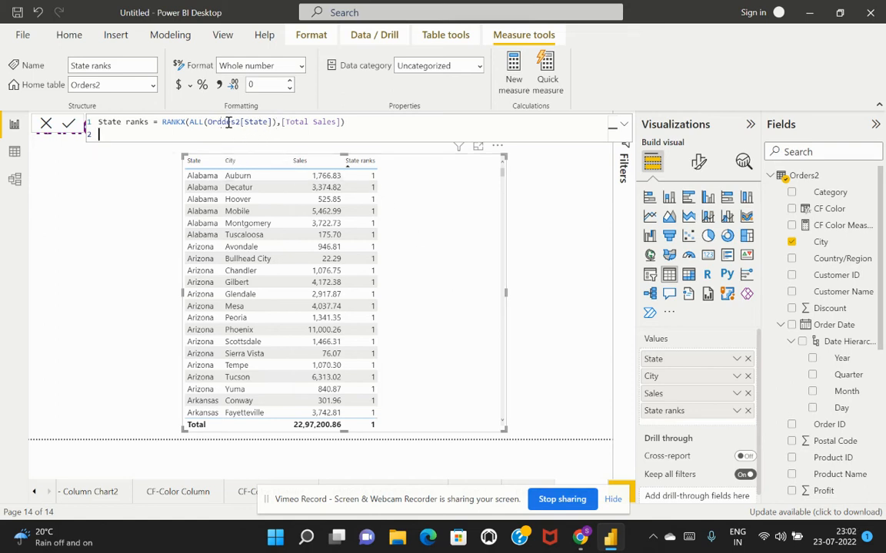
# Insert ALL(Orders2[City]) between ALL(Orders2[State]) and [Total Sales] in the State ranks RANKX formula, and commit it
pyautogui.click(282, 121)
pyautogui.write('all')
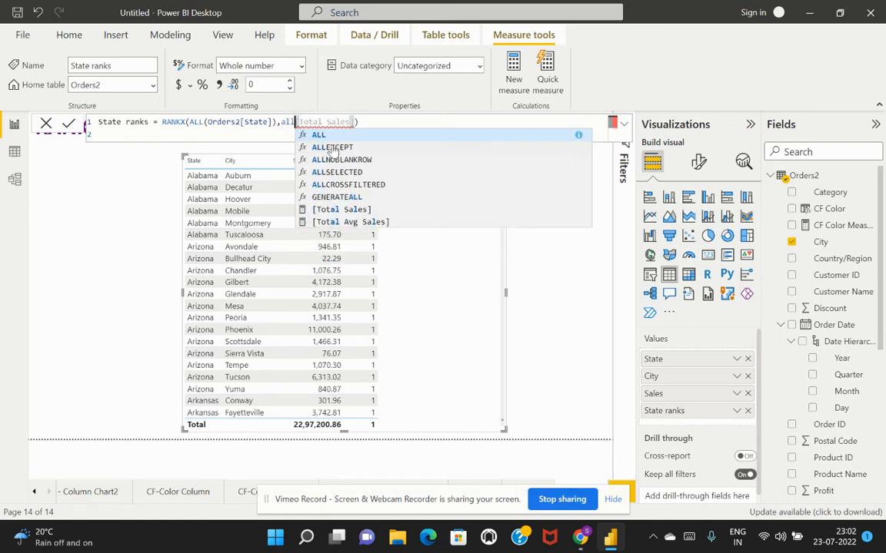
pyautogui.press('Tab')
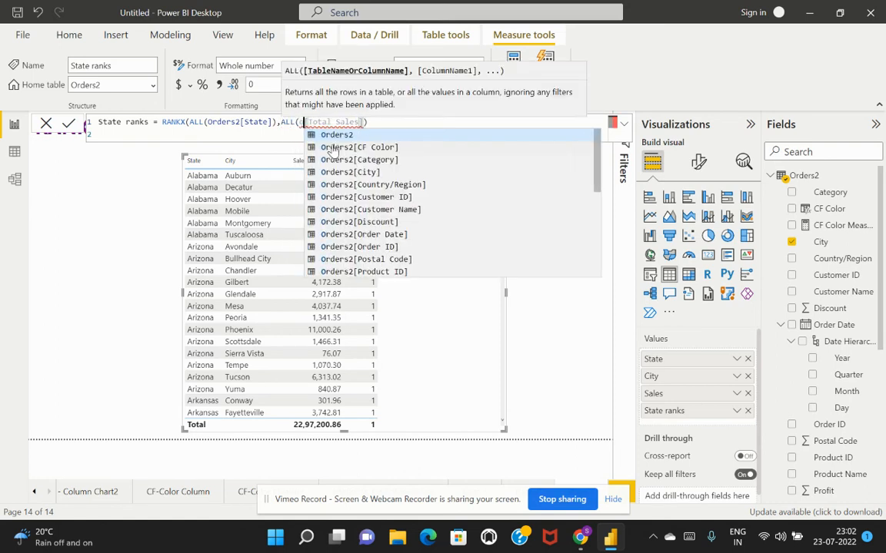
pyautogui.write('orders')
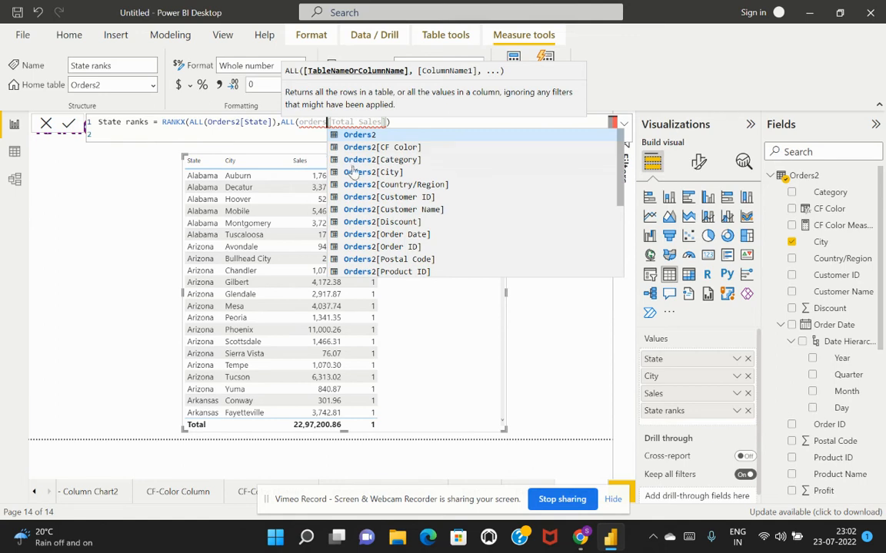
pyautogui.click(352, 171)
pyautogui.write(')')
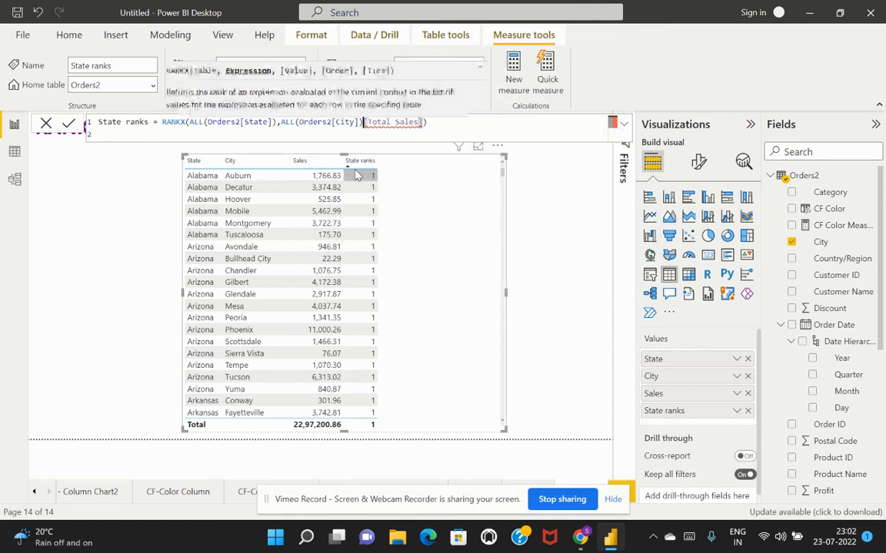
pyautogui.write(',')
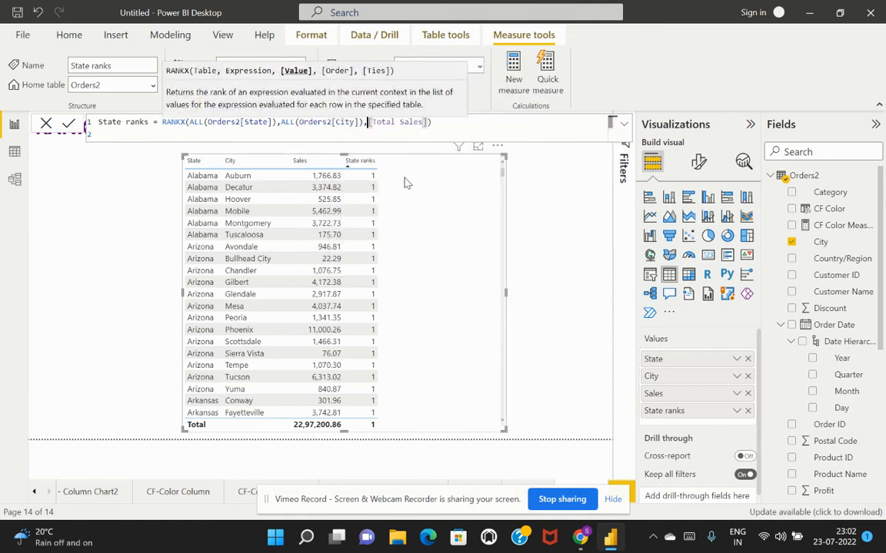
pyautogui.click(438, 120)
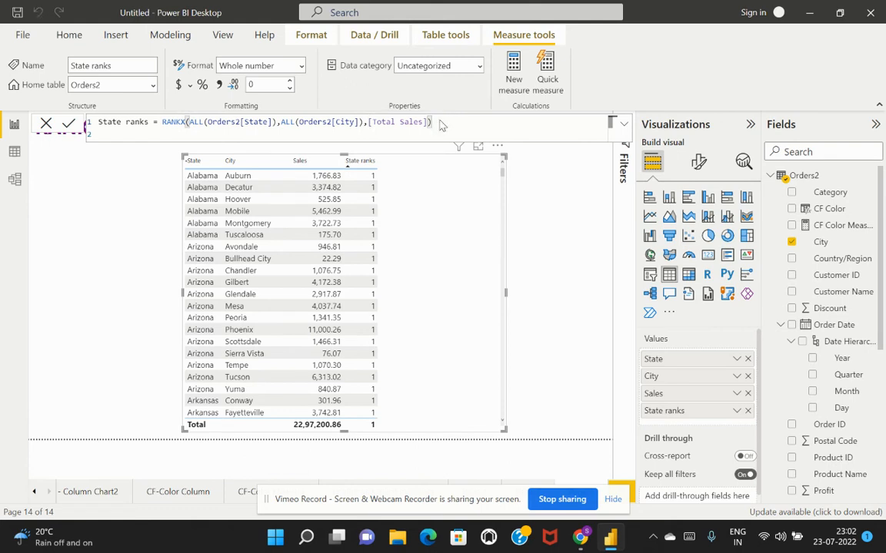
pyautogui.press('Return')
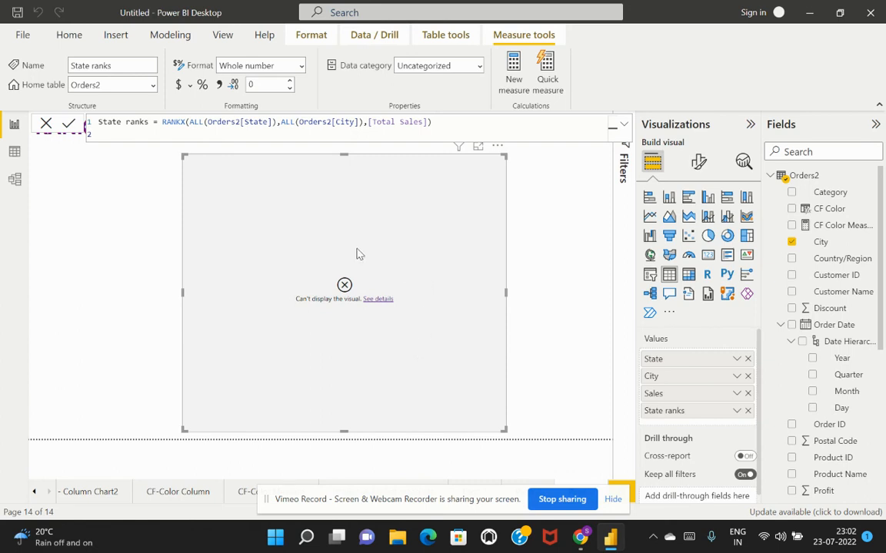
# Insert an opening crossjoin( before ALL(Orders2[State]) inside the RANKX function of the State ranks formula
pyautogui.click(226, 122)
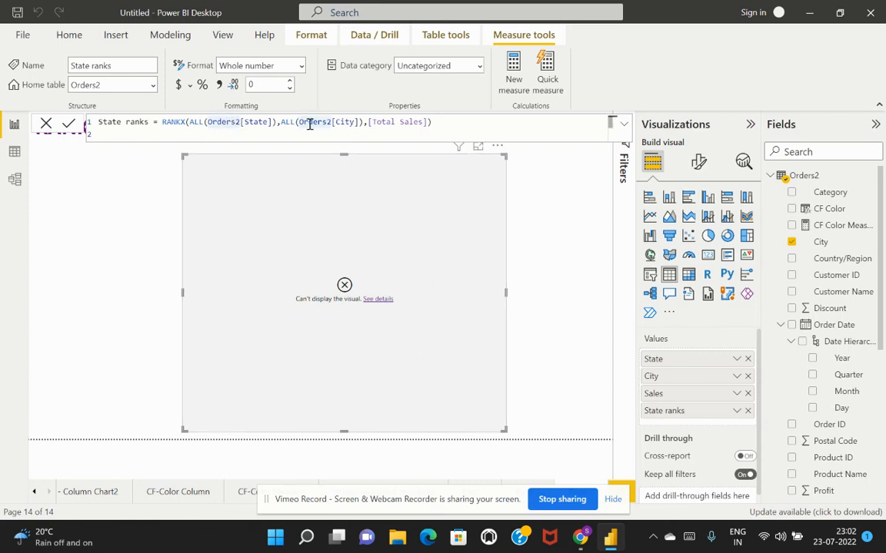
pyautogui.click(363, 123)
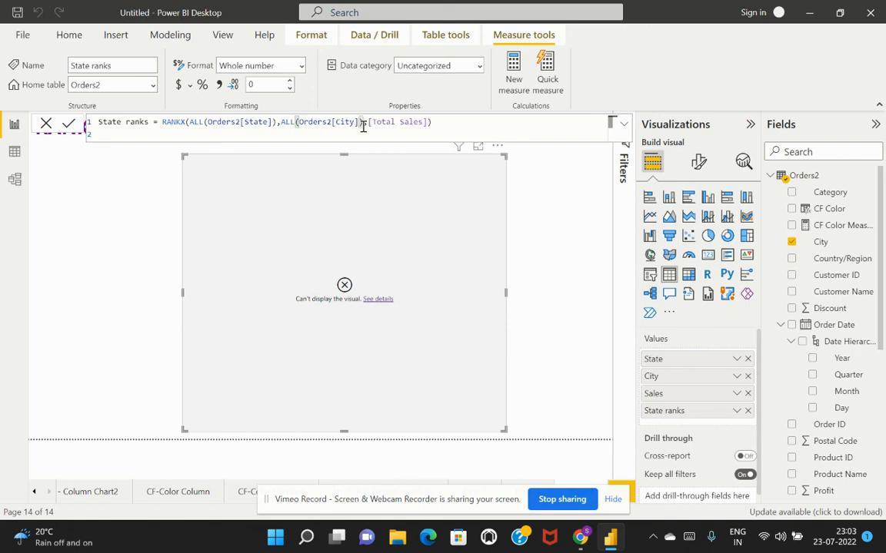
pyautogui.click(192, 121)
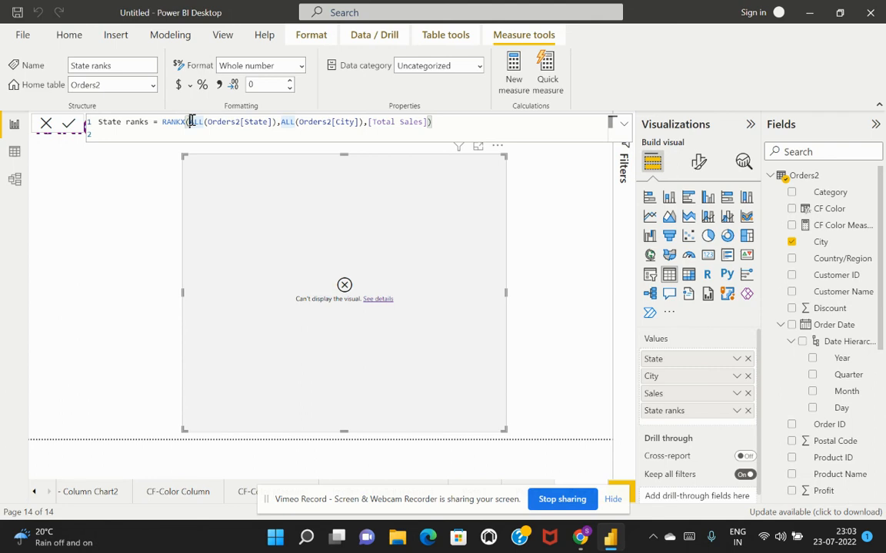
pyautogui.write('Cross')
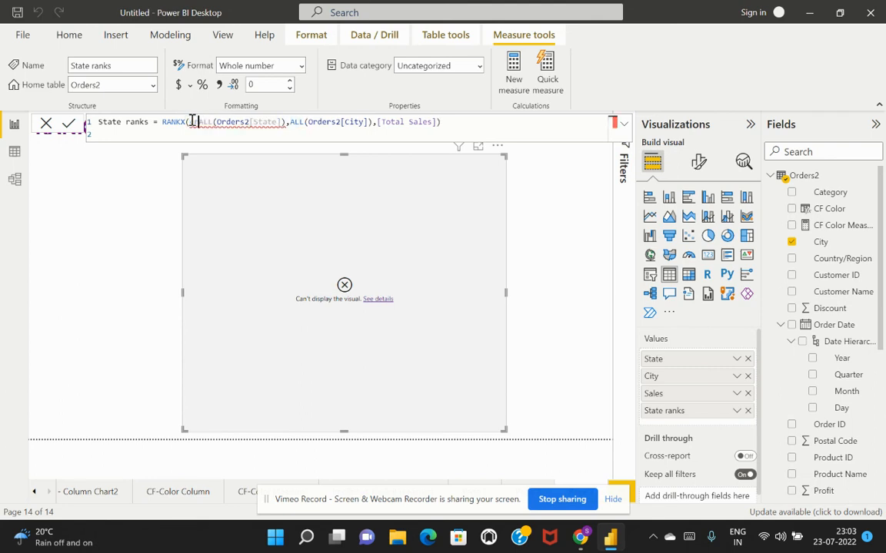
pyautogui.write('join(')
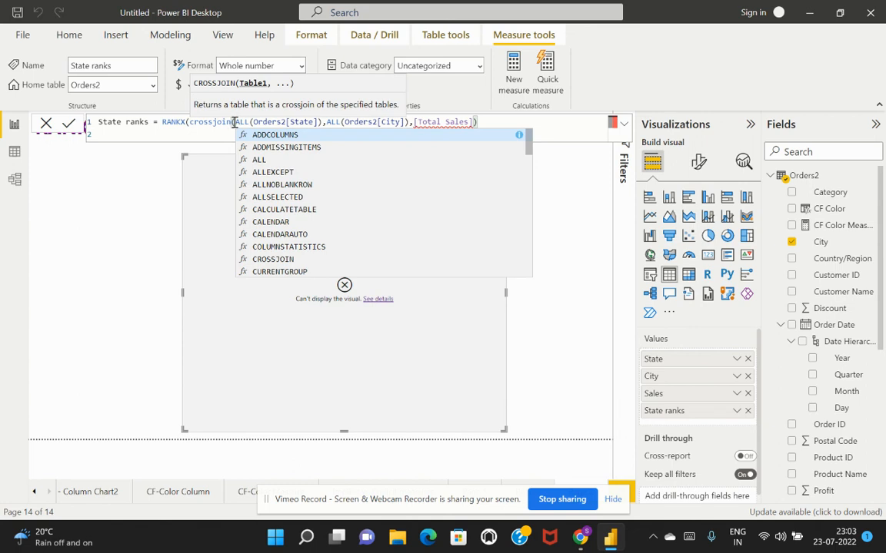
# Break the State ranks formula so ALL(Orders2[State]), ALL(Orders2[City]) and [Total Sales] each start on their own line
pyautogui.hotkey('shift', 'Return')
pyautogui.press('Escape')
pyautogui.click(206, 134)
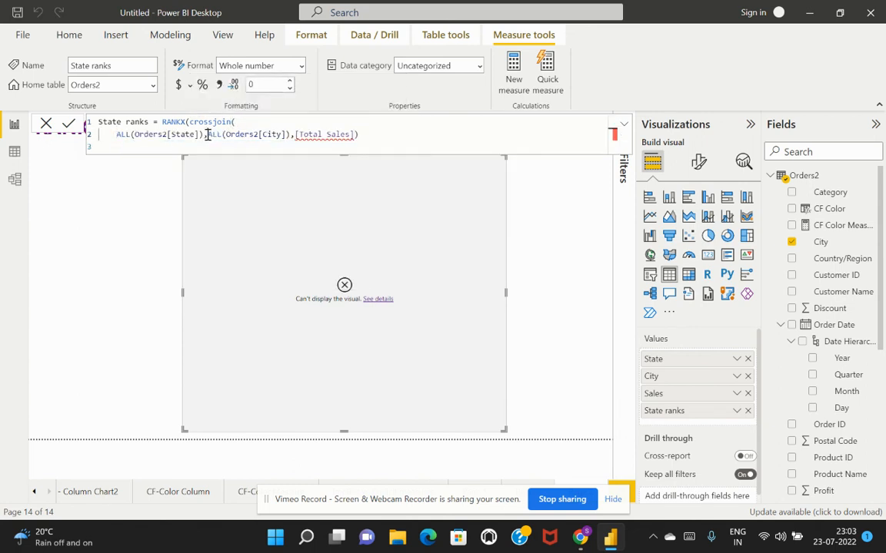
pyautogui.hotkey('shift', 'Return')
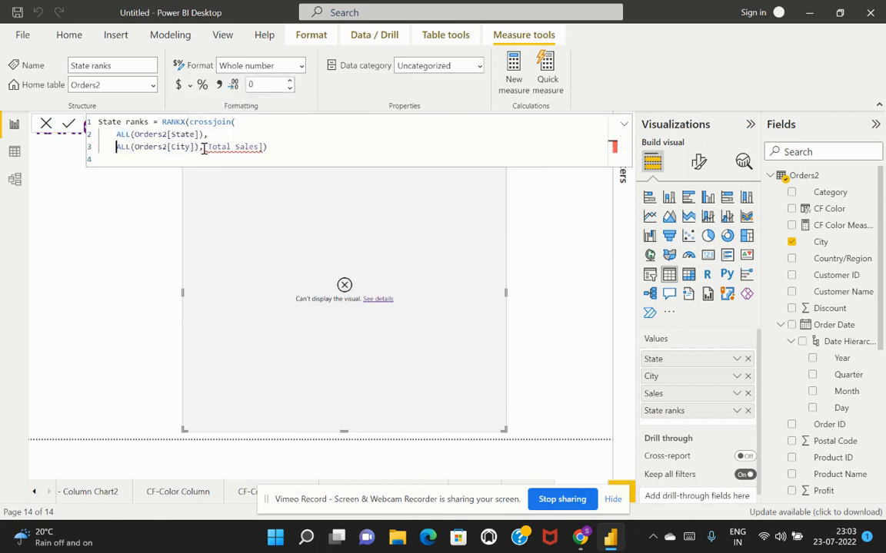
pyautogui.click(204, 147)
pyautogui.hotkey('shift', 'Return')
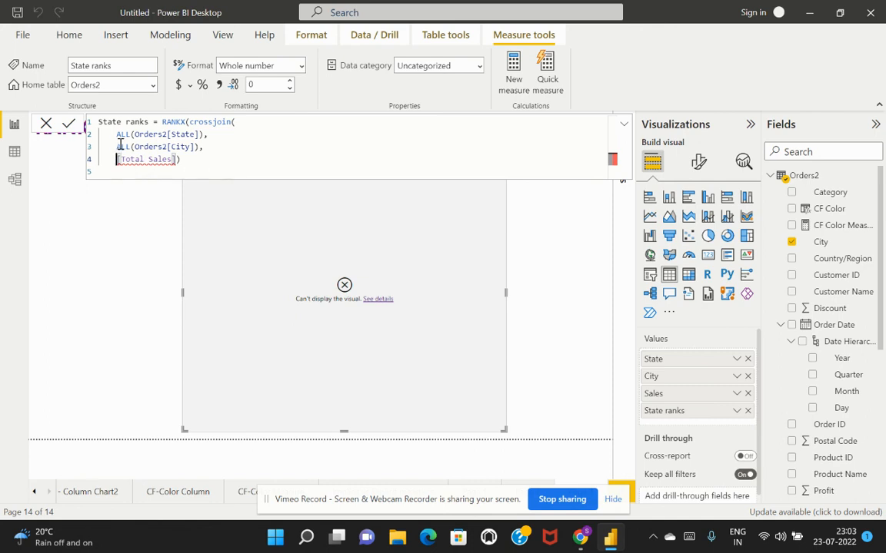
# Close the crossjoin with a parenthesis after ALL(Orders2[City]), commit the State ranks formula and deselect the table visual
pyautogui.click(197, 147)
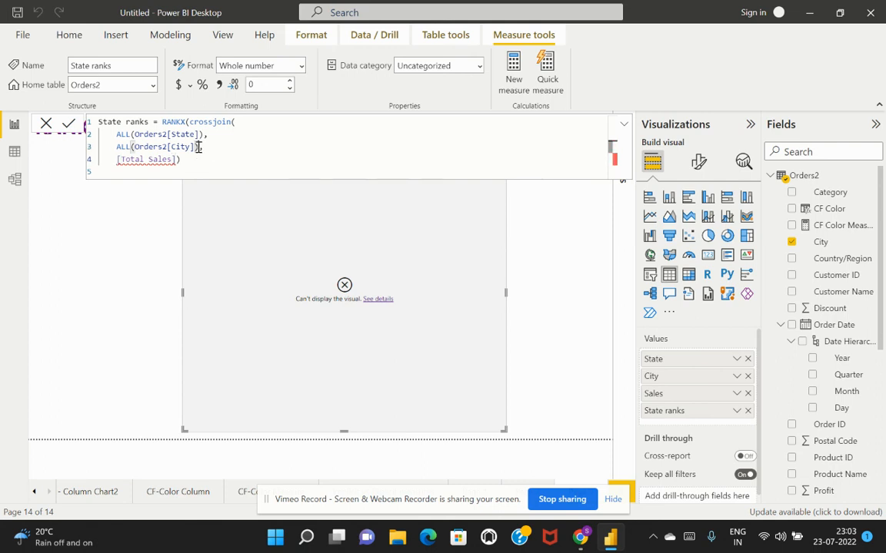
pyautogui.write(',')
pyautogui.press('Left')
pyautogui.write(')')
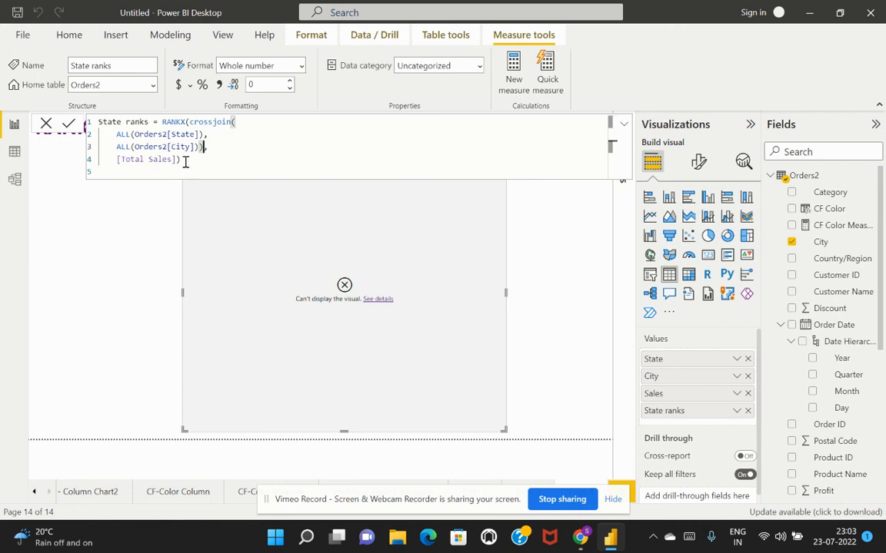
pyautogui.click(184, 160)
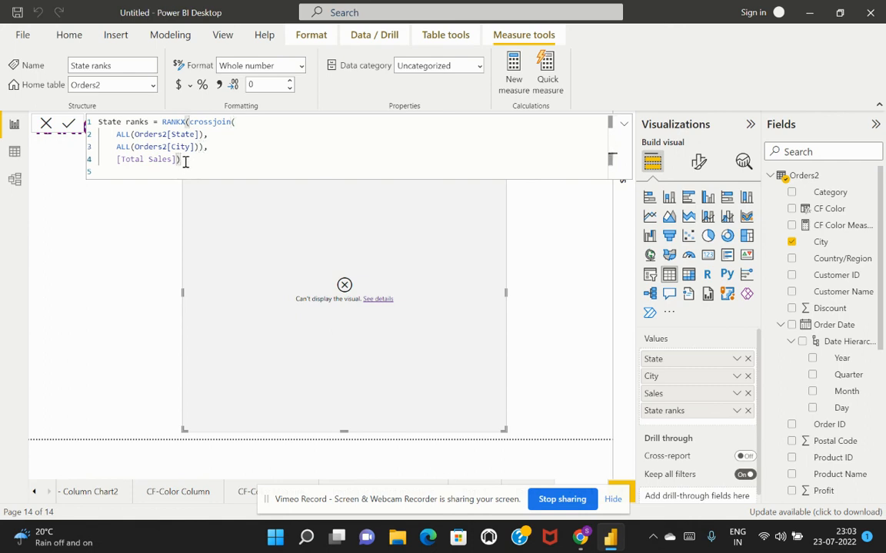
pyautogui.press('Return')
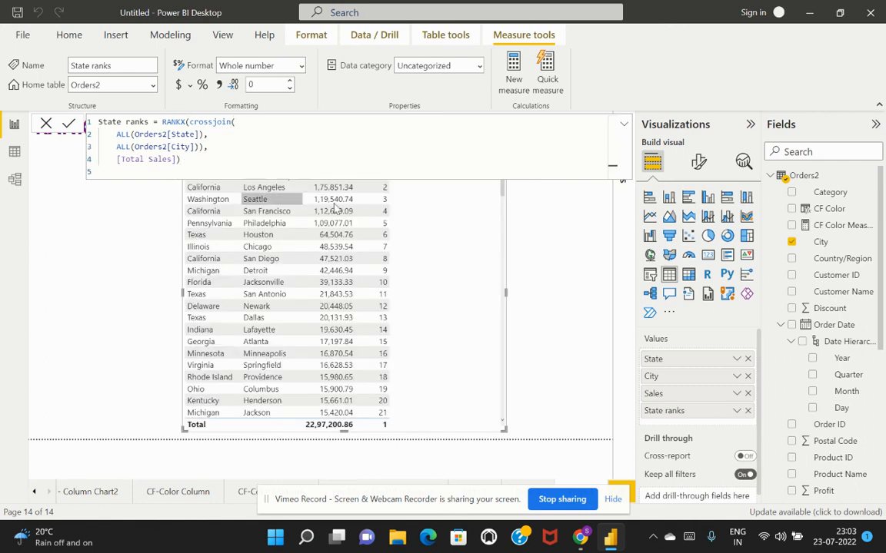
pyautogui.click(536, 207)
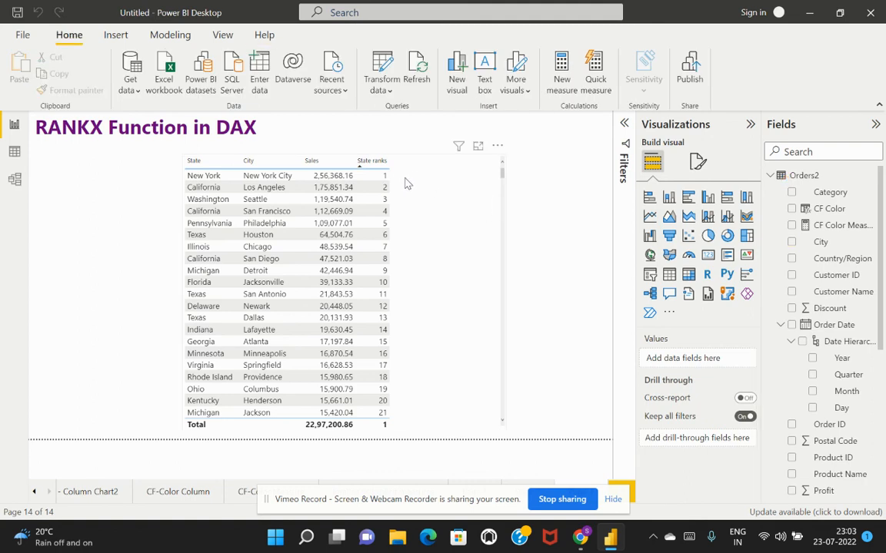